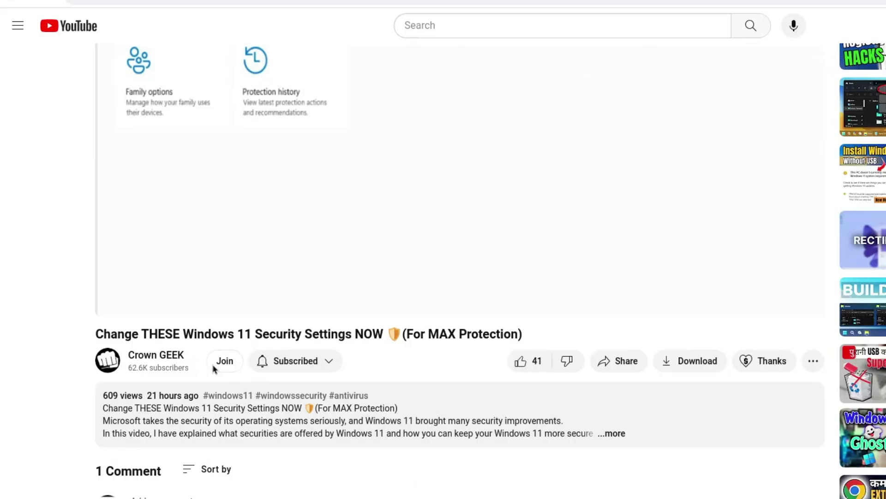
Open the channel's membership options and view the CrownGeek Special mid-priced tier
click(225, 362)
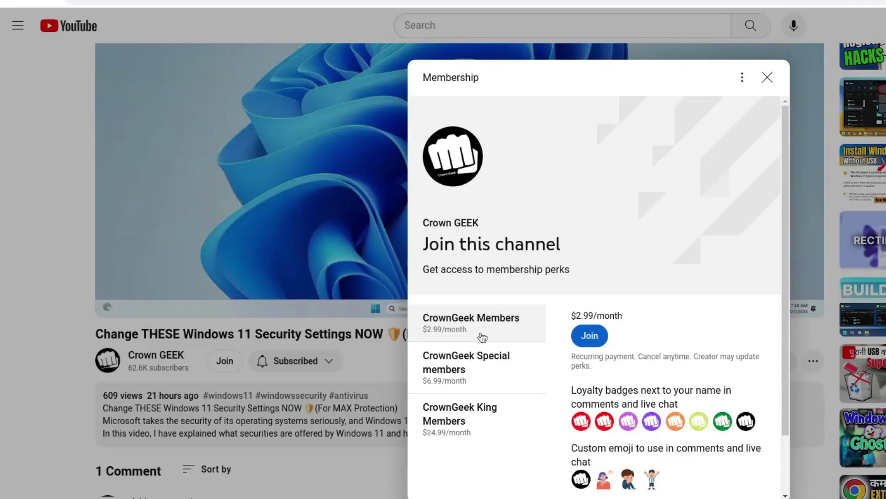
click(465, 376)
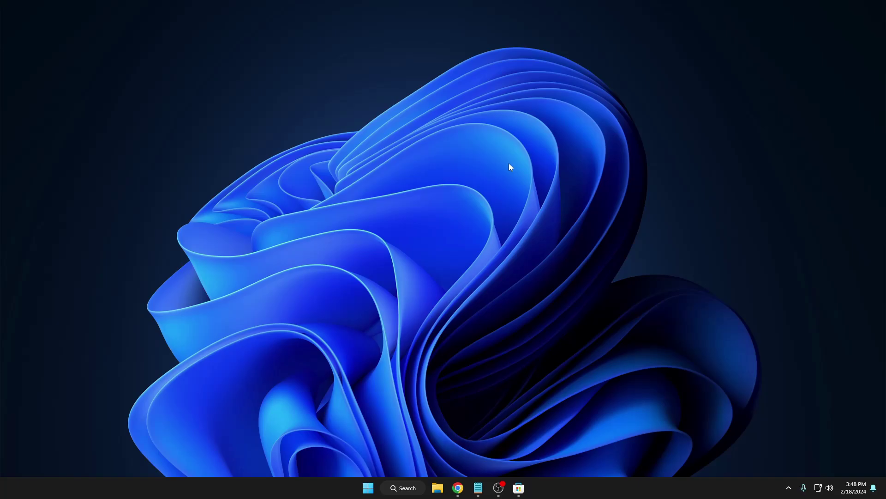
Bring back Microsoft Store, dismiss the search suggestions, and install PC Cleaner
click(519, 487)
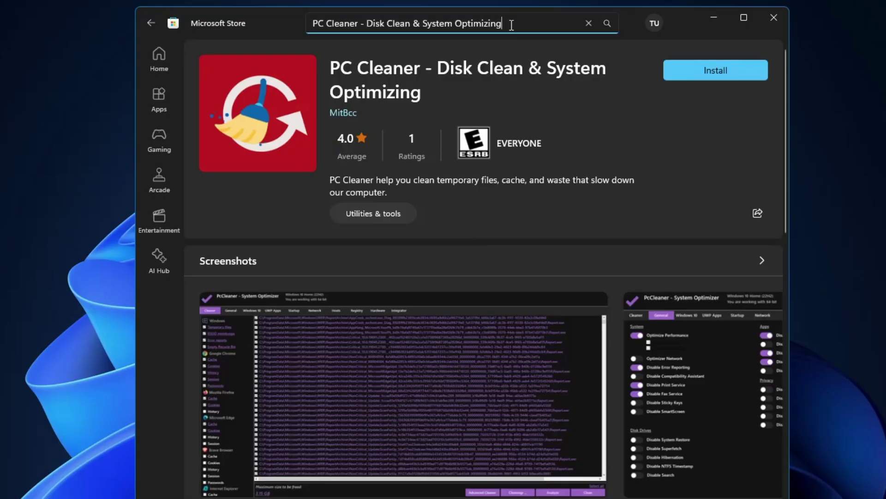
drag(488, 55, 352, 56)
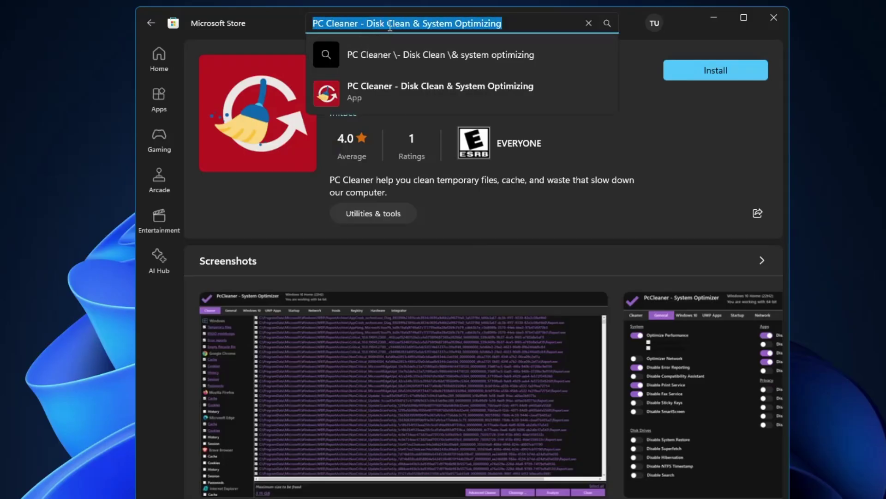
click(429, 24)
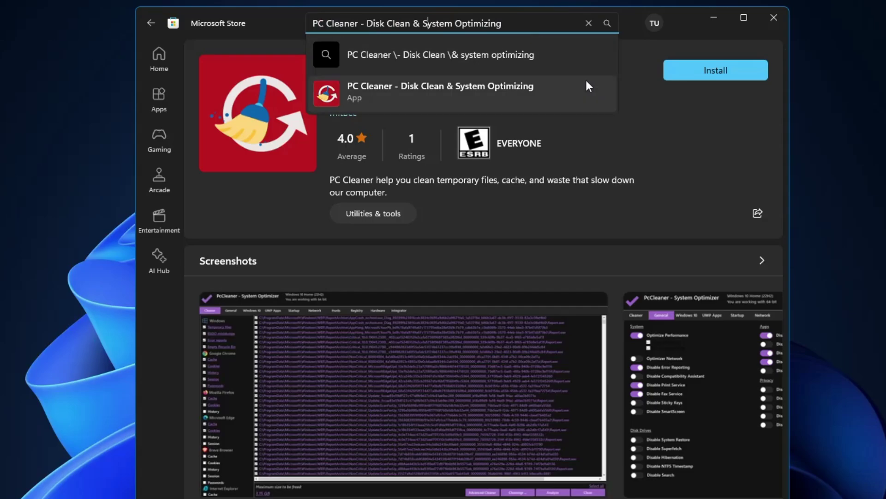
click(639, 131)
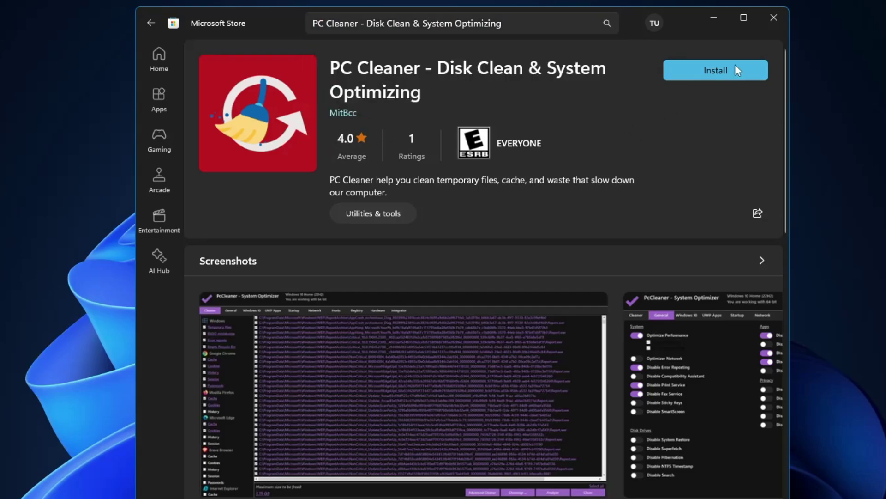
click(721, 74)
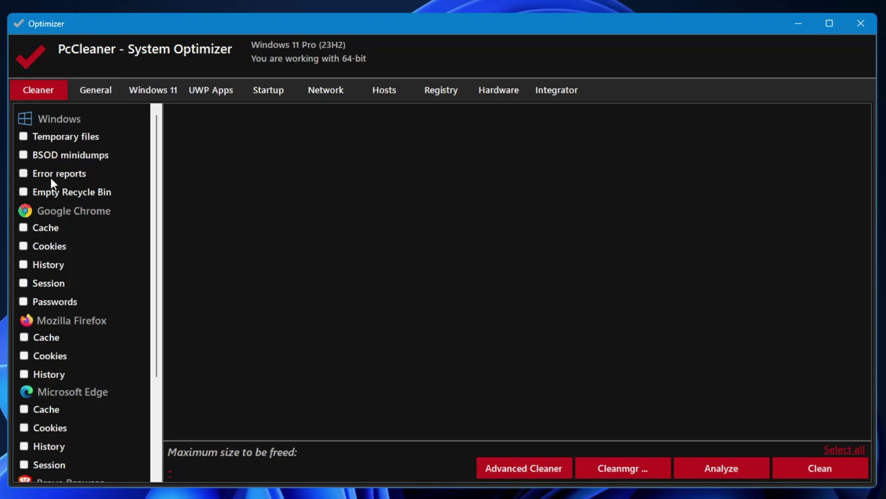
Tick Temporary files, BSOD minidumps, Error reports and Empty Recycle Bin, then untick and scroll the list
click(23, 137)
click(25, 155)
click(23, 173)
click(23, 192)
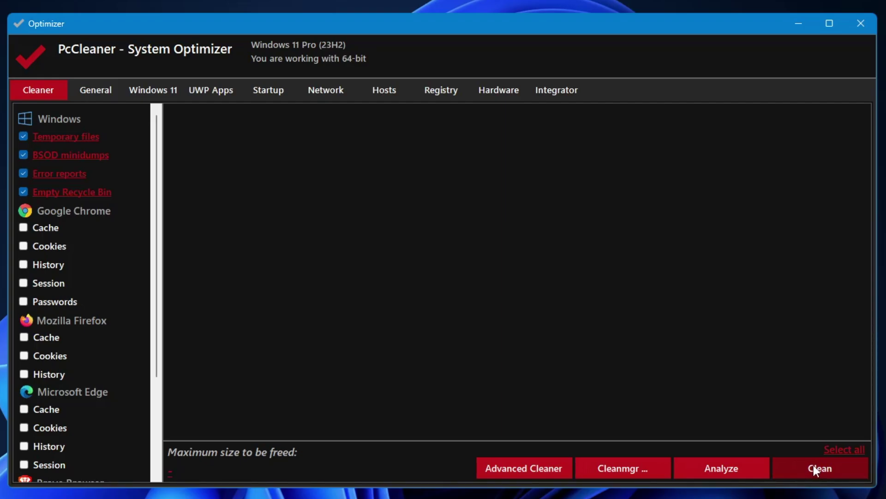
click(27, 136)
scroll(73, 212, down, 3)
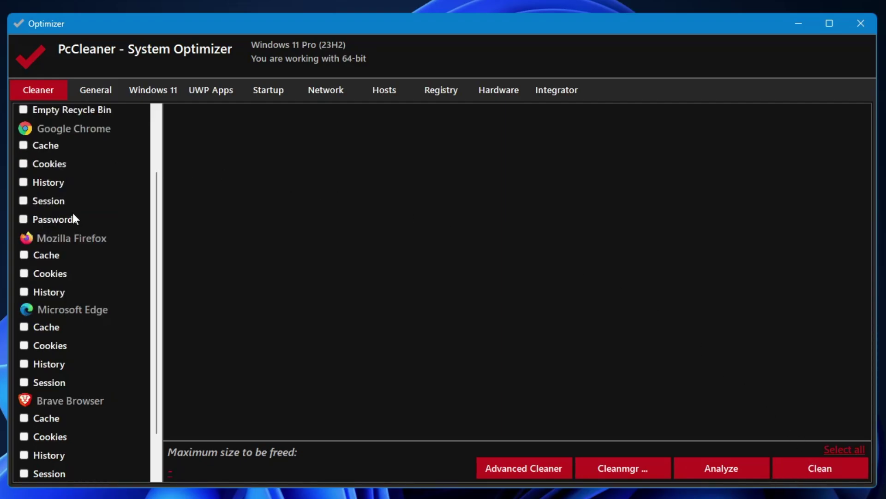
scroll(62, 203, up, 3)
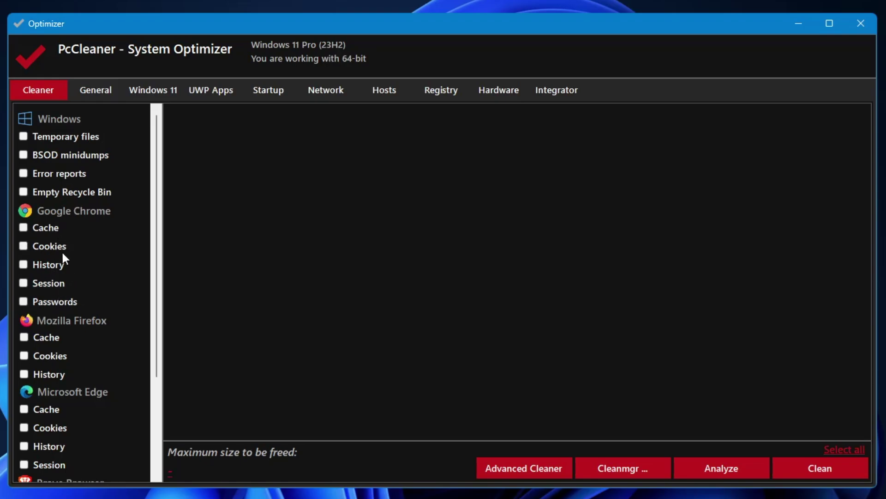
scroll(63, 255, down, 3)
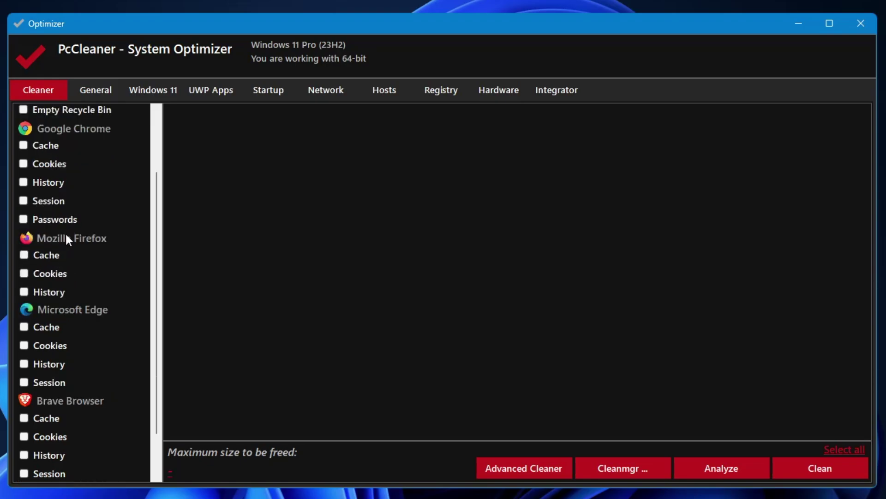
scroll(83, 315, down, 2)
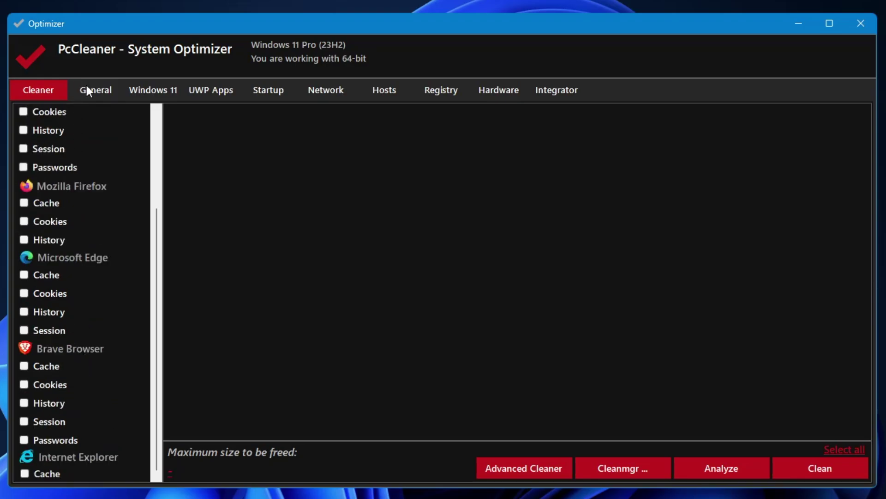
On the General tweaks page, turn on Optimize Performance and Disable Fax Service
click(98, 90)
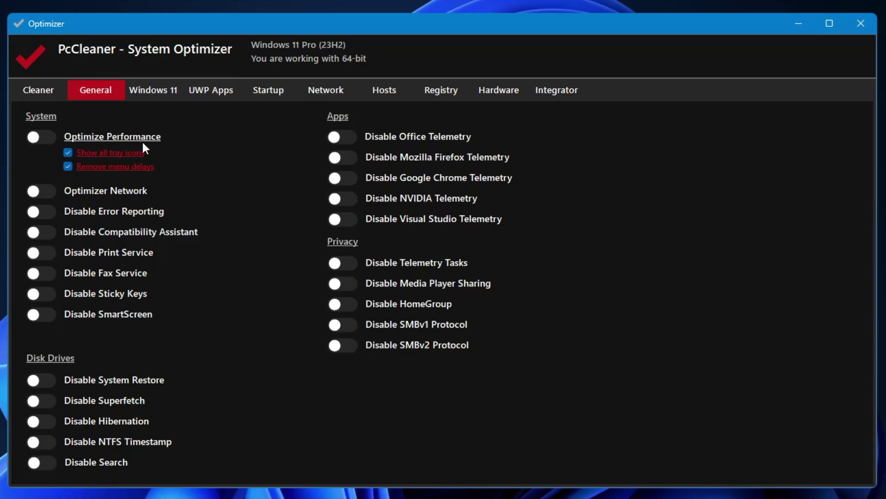
click(46, 138)
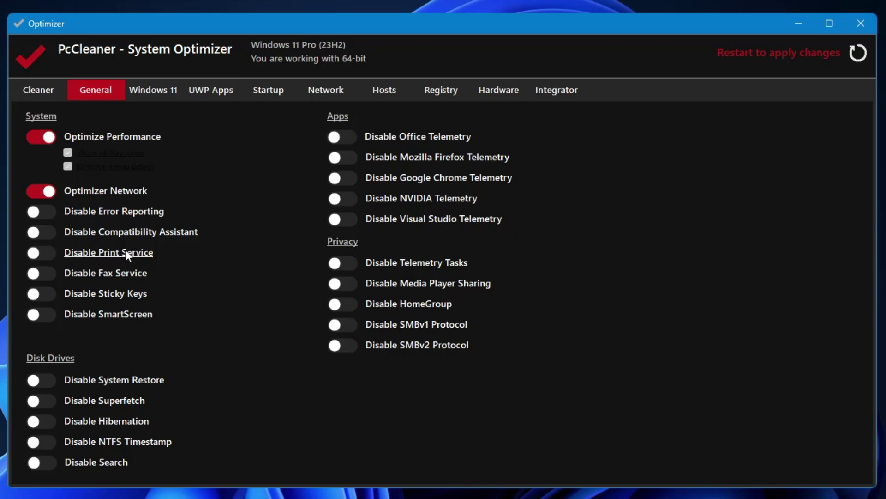
click(44, 273)
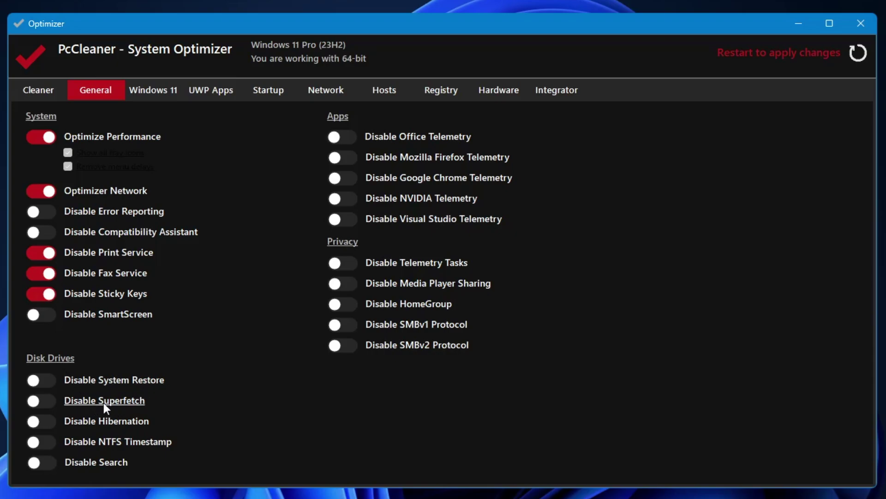
Turn on Disable Superfetch, Disable NVIDIA Telemetry and Disable Telemetry Tasks, then show Windows 11 tweaks
click(50, 399)
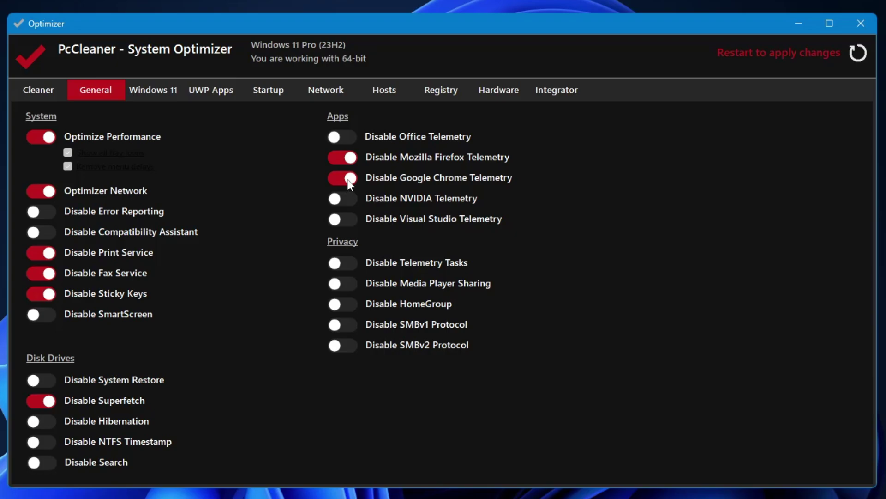
click(345, 201)
click(366, 269)
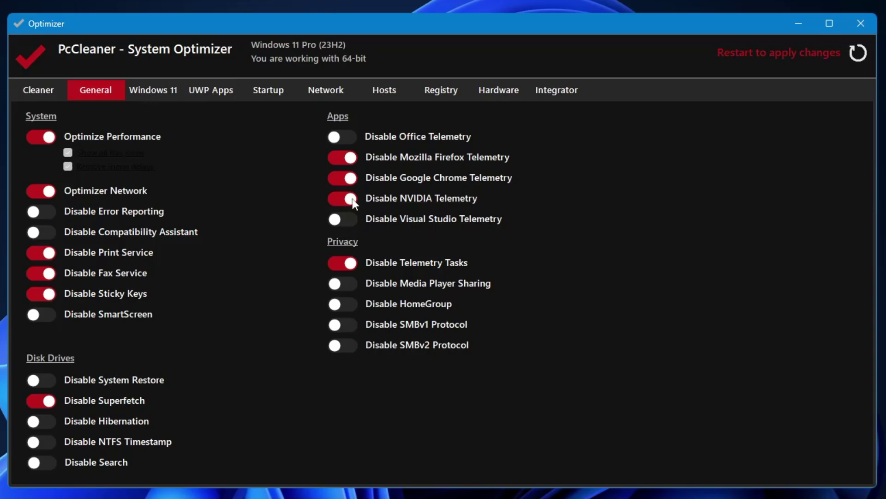
click(162, 89)
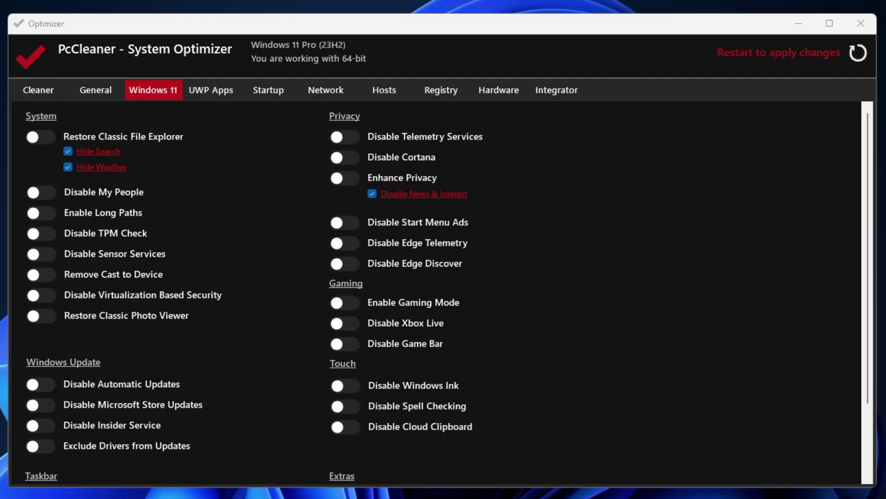
Dismiss a stray context menu, then turn on Restore Classic File Explorer and Disable Chat
key(shift+F10)
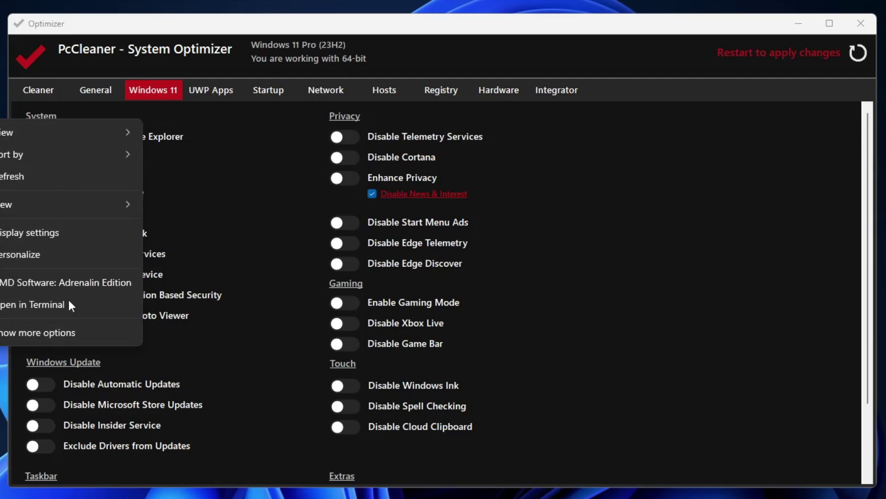
click(39, 332)
key(Escape)
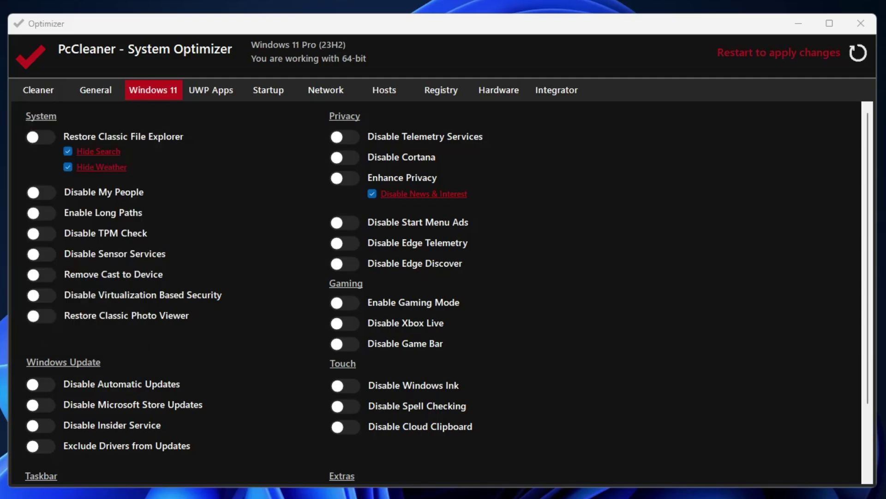
click(48, 137)
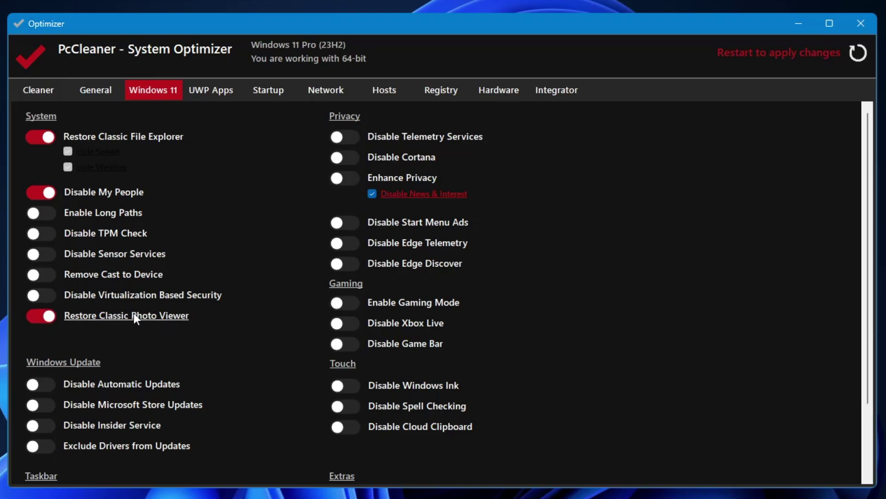
scroll(134, 312, down, 4)
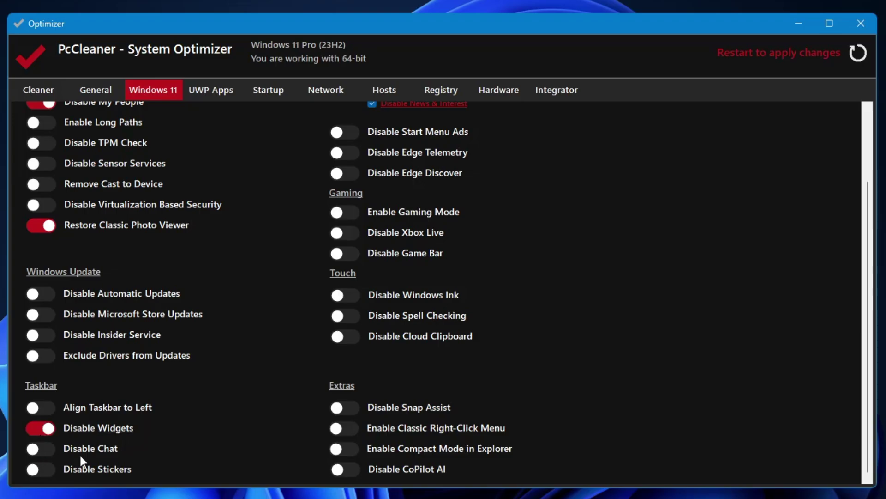
click(43, 445)
Turn on Disable Cortana, Disable Game Bar and Enable Classic Right-Click Menu, then show UWP Apps
scroll(289, 421, up, 3)
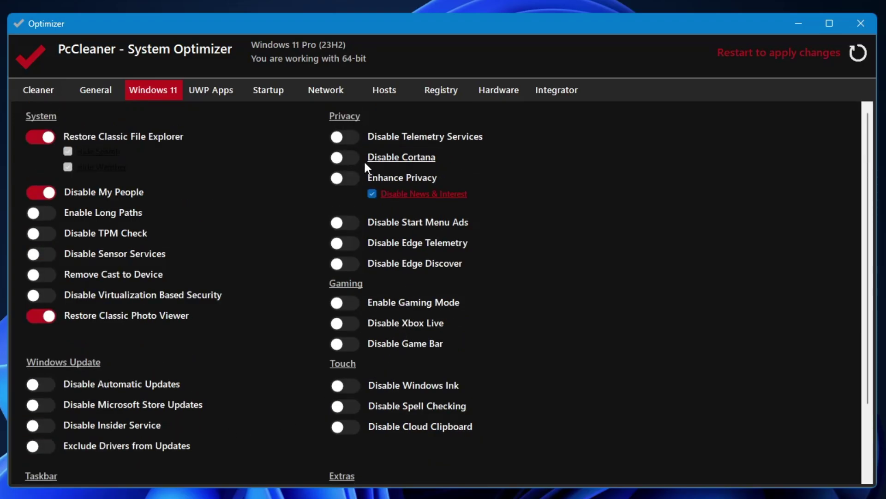
click(346, 160)
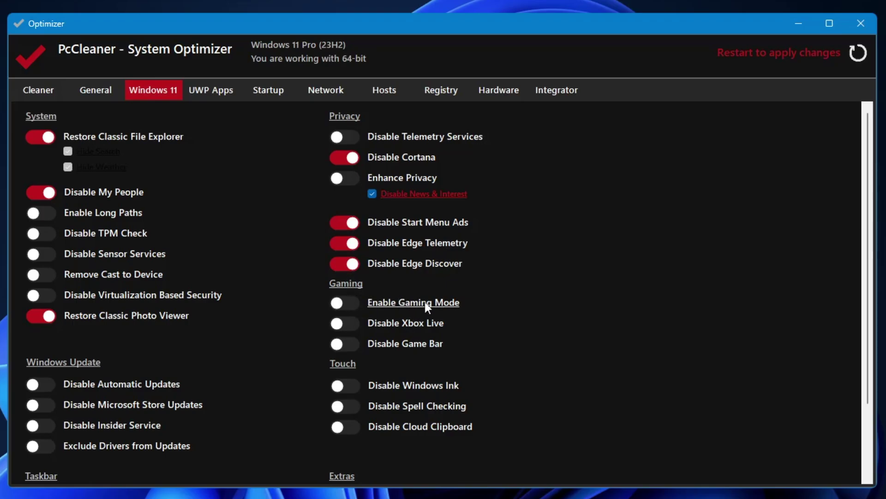
click(344, 343)
scroll(344, 342, down, 2)
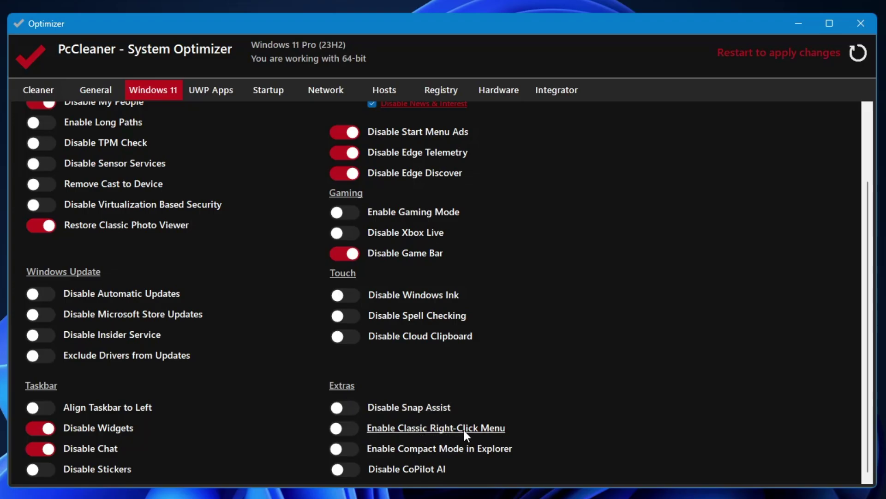
click(352, 429)
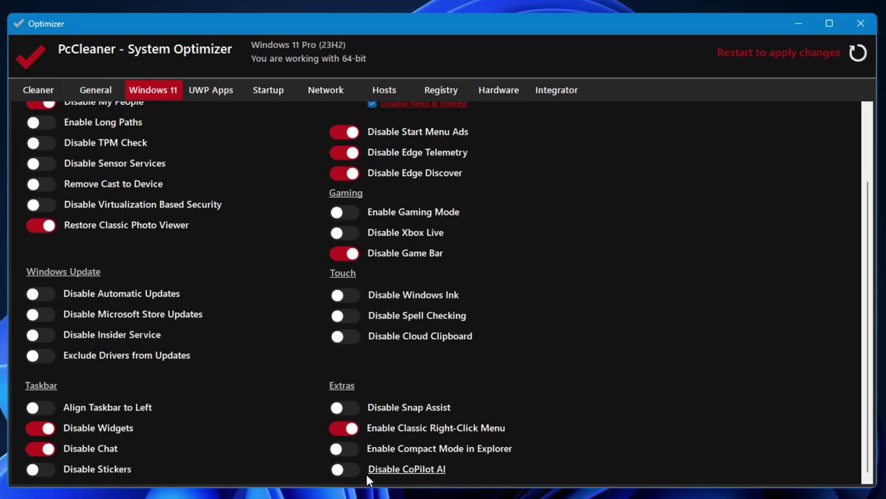
click(206, 89)
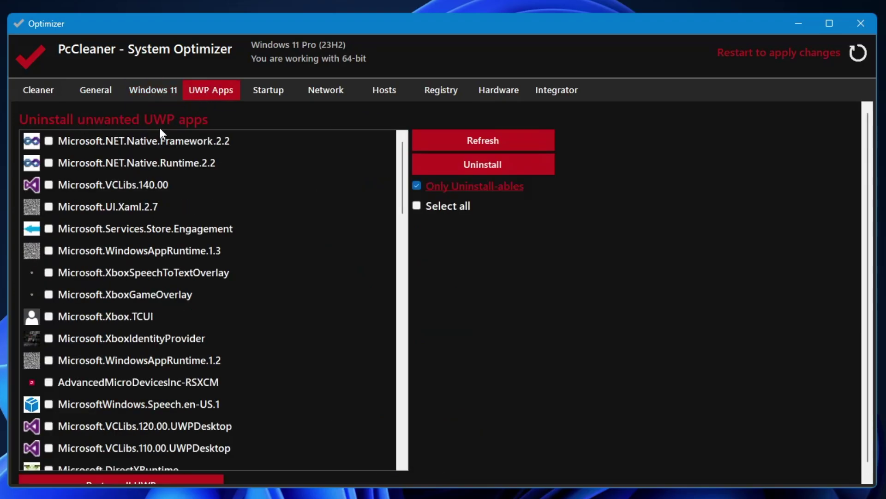
Scroll the UWP apps, select the Edge auto-launch startup entry, then show the Network DNS page
scroll(123, 309, down, 3)
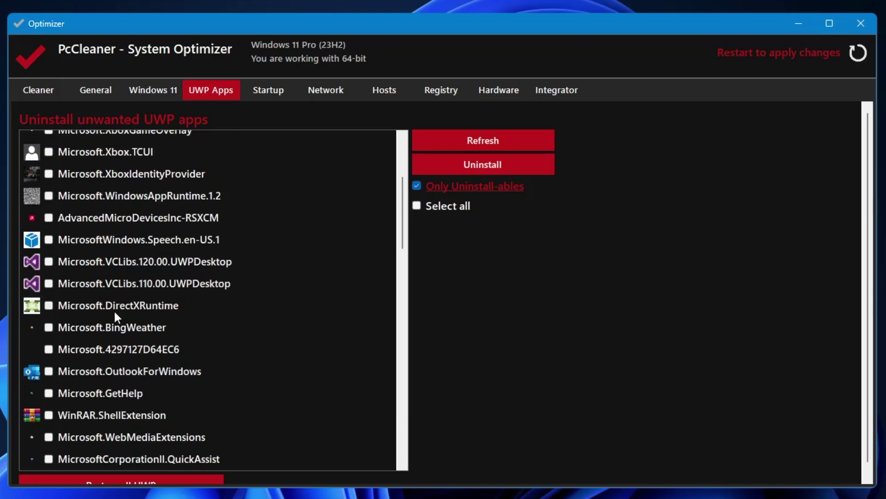
scroll(113, 309, down, 6)
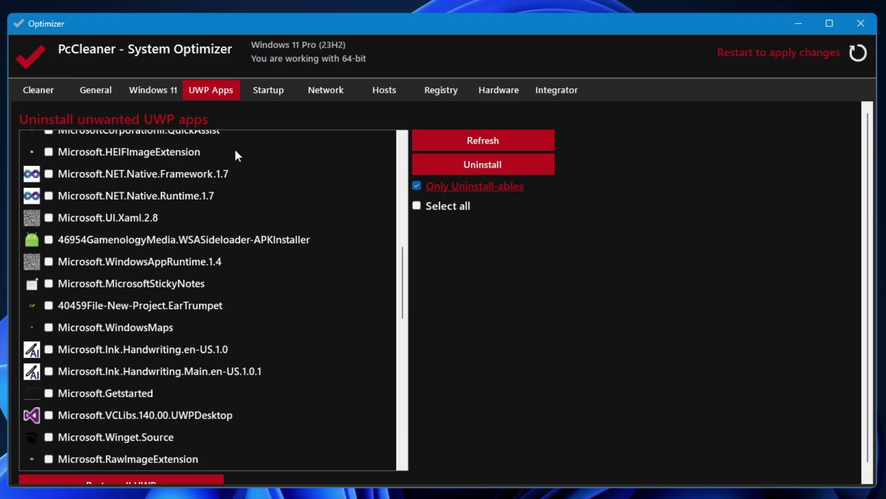
click(272, 91)
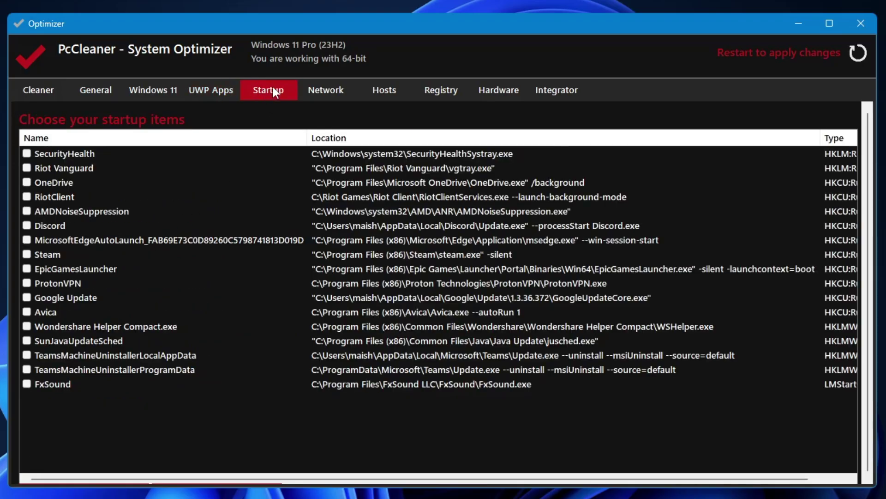
click(192, 236)
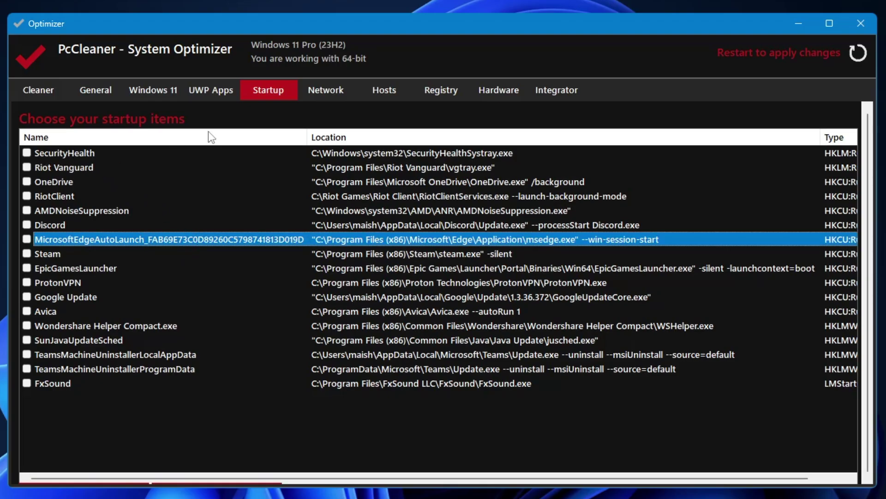
click(334, 91)
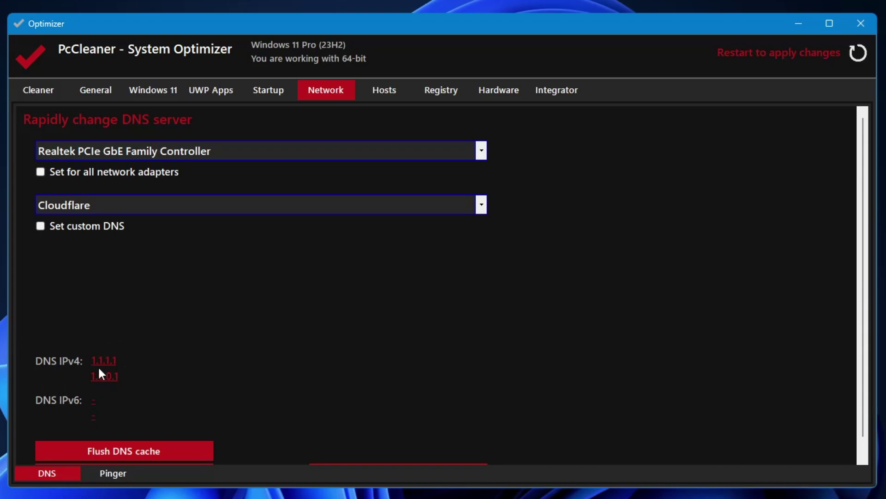
Scroll through the DNS settings, then open the Hosts file editor
scroll(77, 384, down, 1)
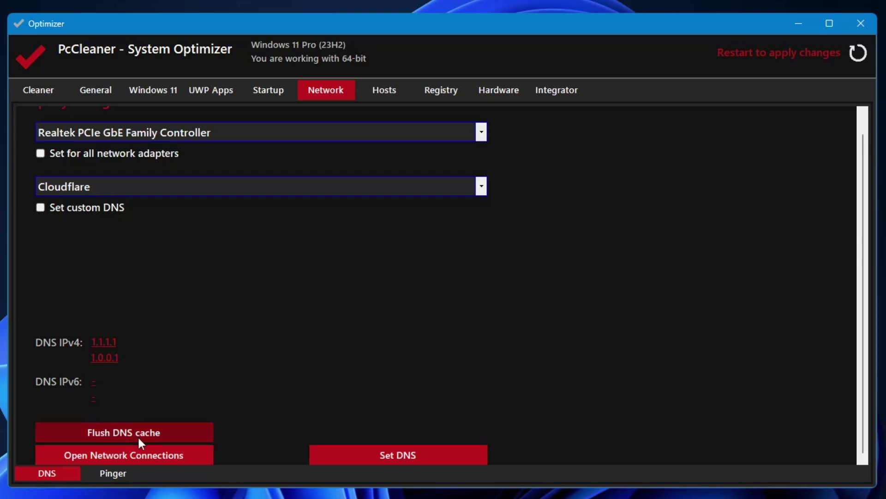
click(396, 93)
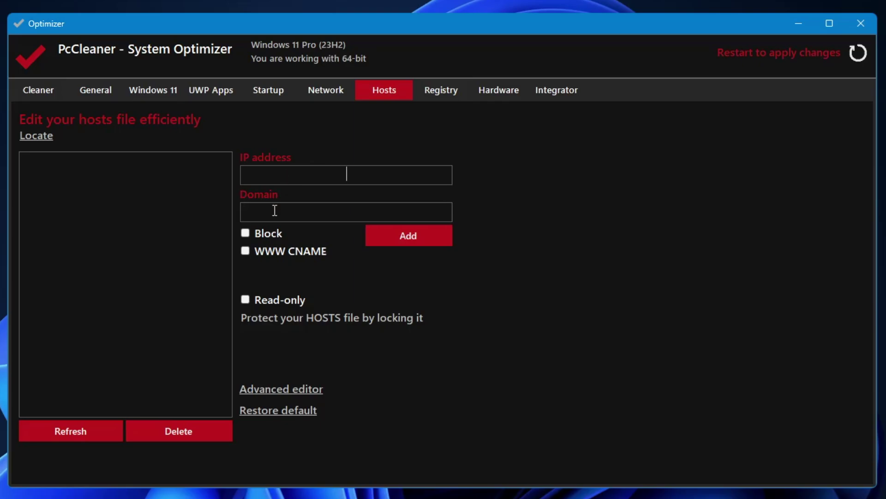
View the Registry fixes page, then the Hardware information page
click(442, 91)
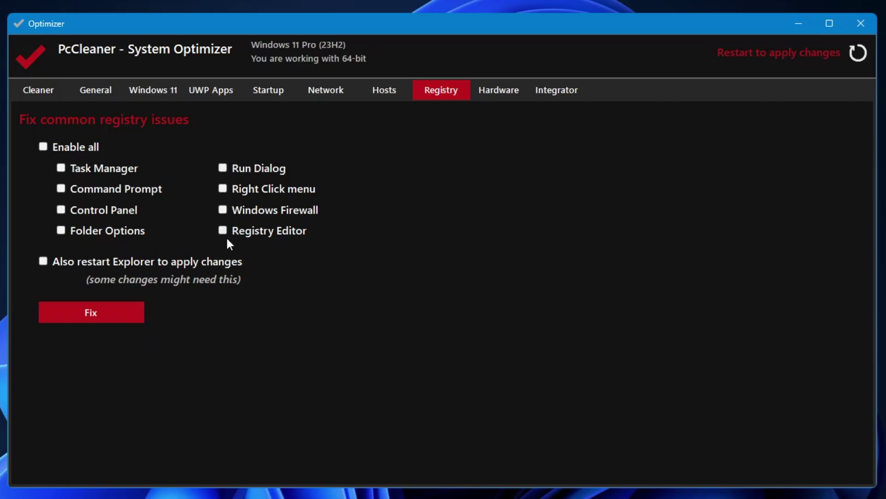
click(495, 94)
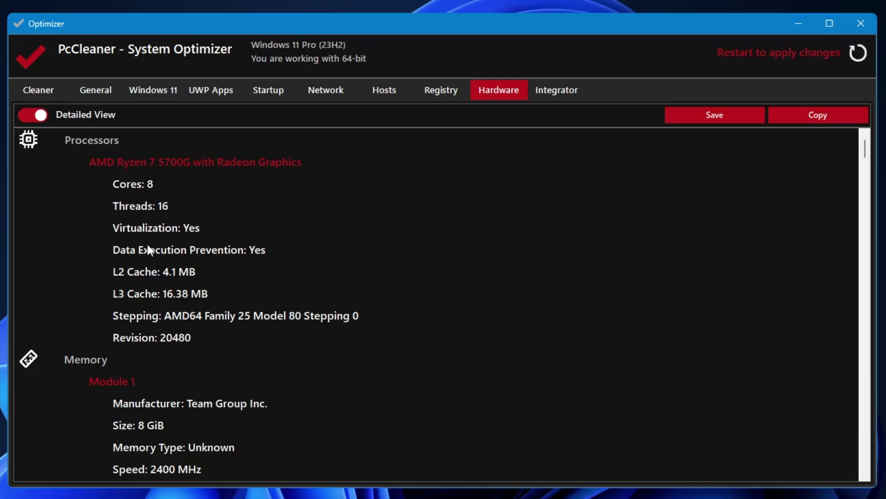
Scroll the Hardware details past processor, memory, graphics and motherboard to the 100.66 MB FAT32 partition
scroll(156, 217, down, 3)
scroll(139, 212, down, 3)
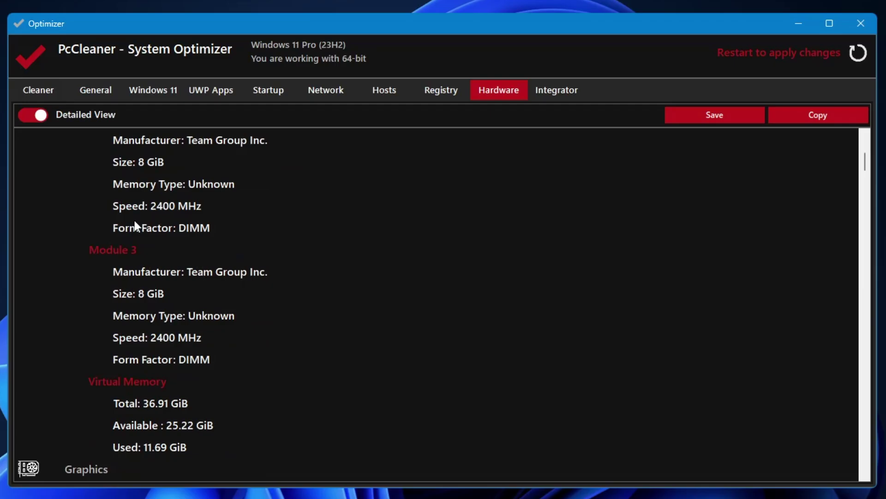
scroll(138, 222, down, 4)
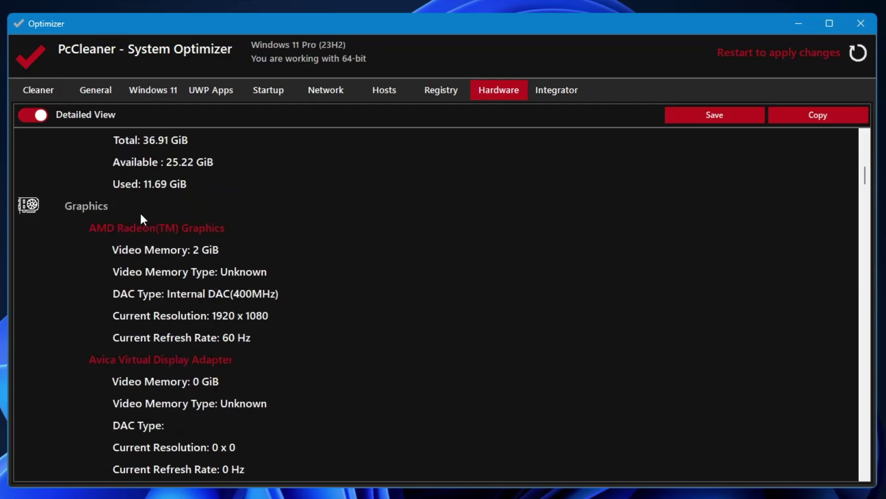
scroll(150, 223, down, 3)
scroll(139, 297, down, 2)
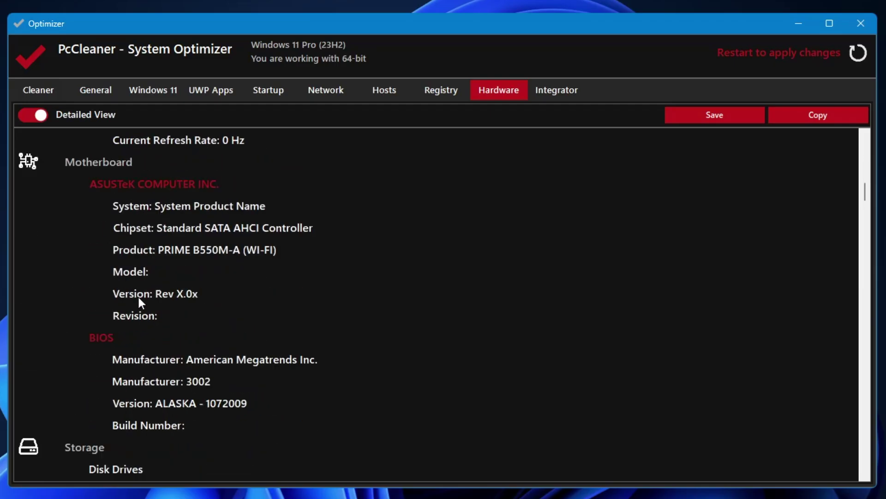
scroll(138, 294, down, 11)
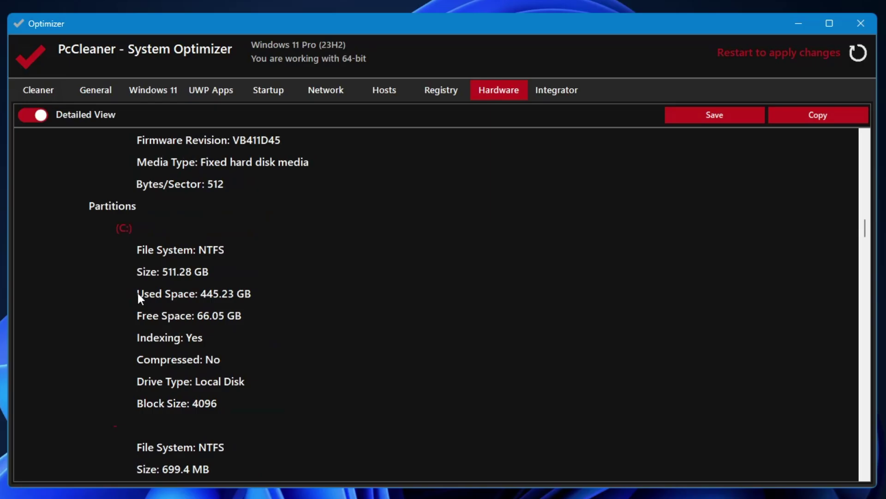
scroll(140, 287, down, 9)
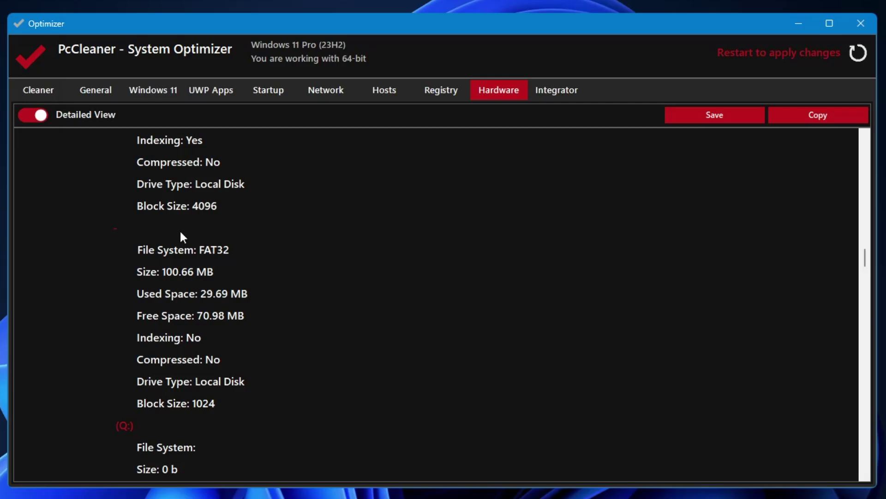
click(556, 90)
click(516, 91)
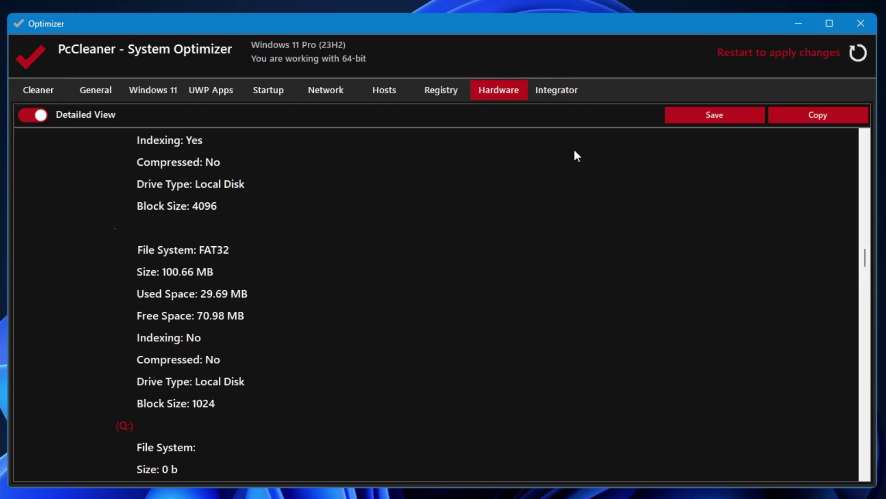